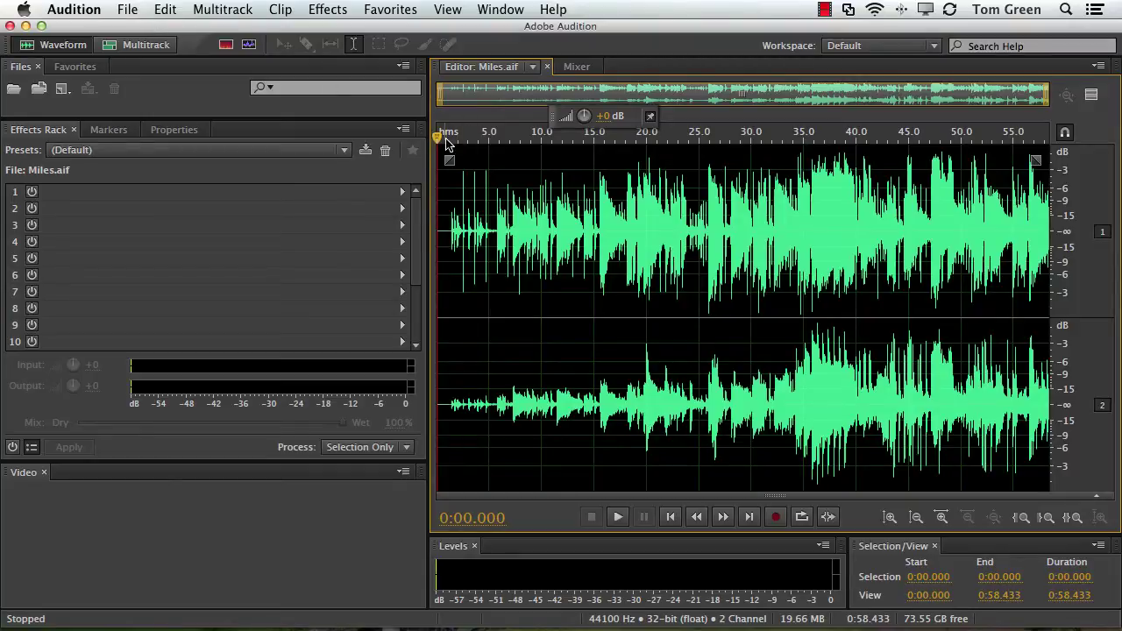
Step: Delete the opening 0:00–0:33.229 of Miles.aif, leaving a 25.203-second clip
left_click_drag(438, 140, 813, 162)
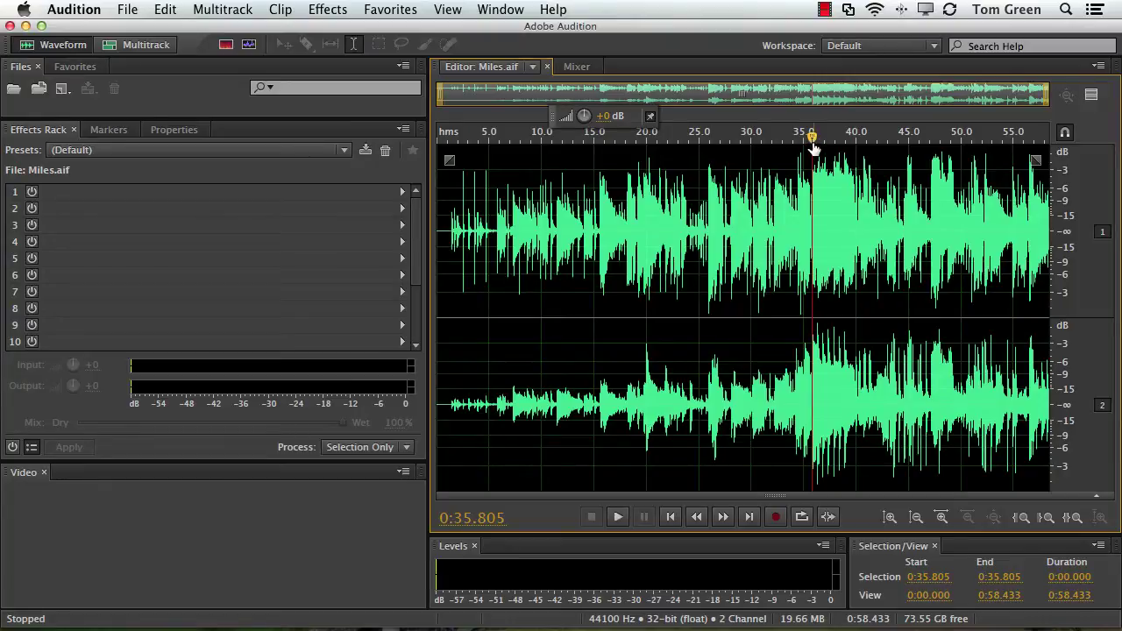
left_click_drag(814, 148, 788, 147)
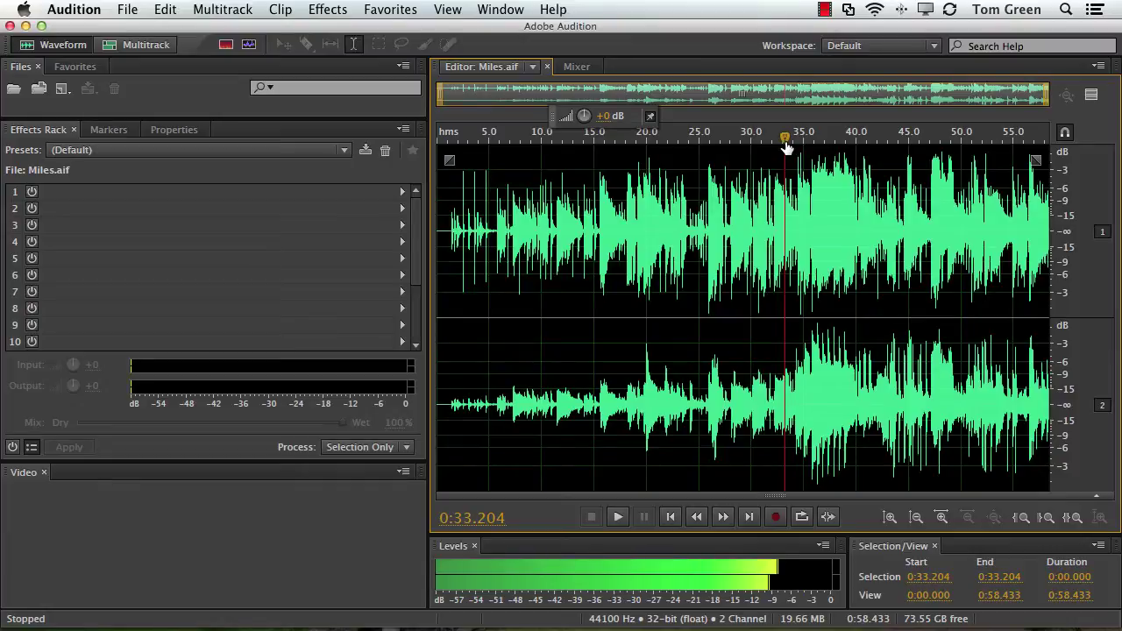
left_click(785, 162)
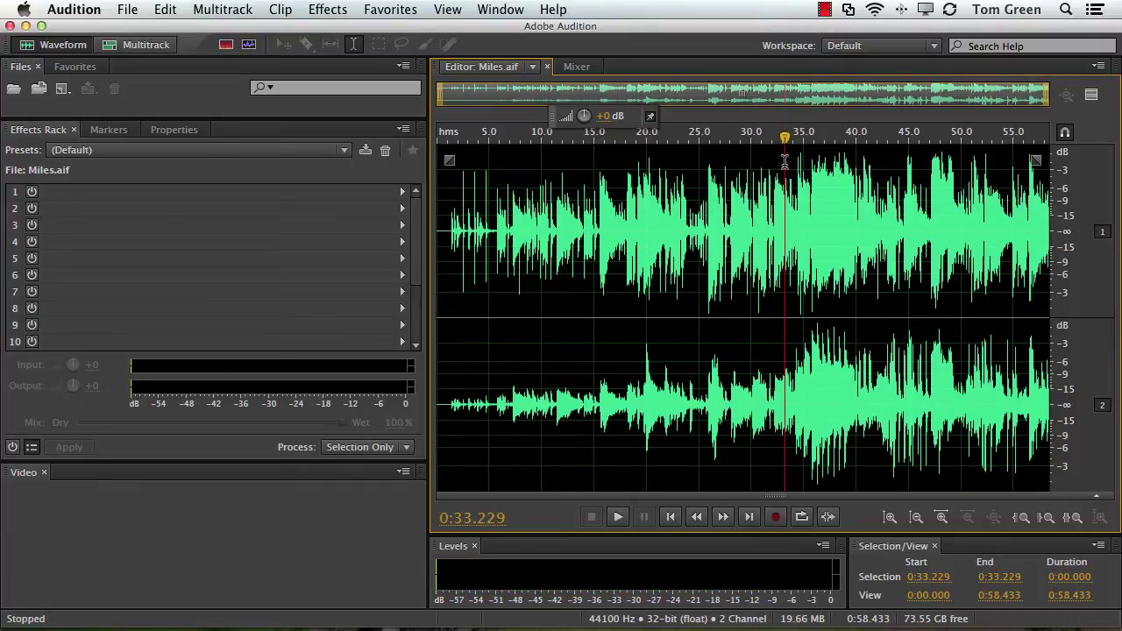
left_click_drag(785, 162, 439, 176)
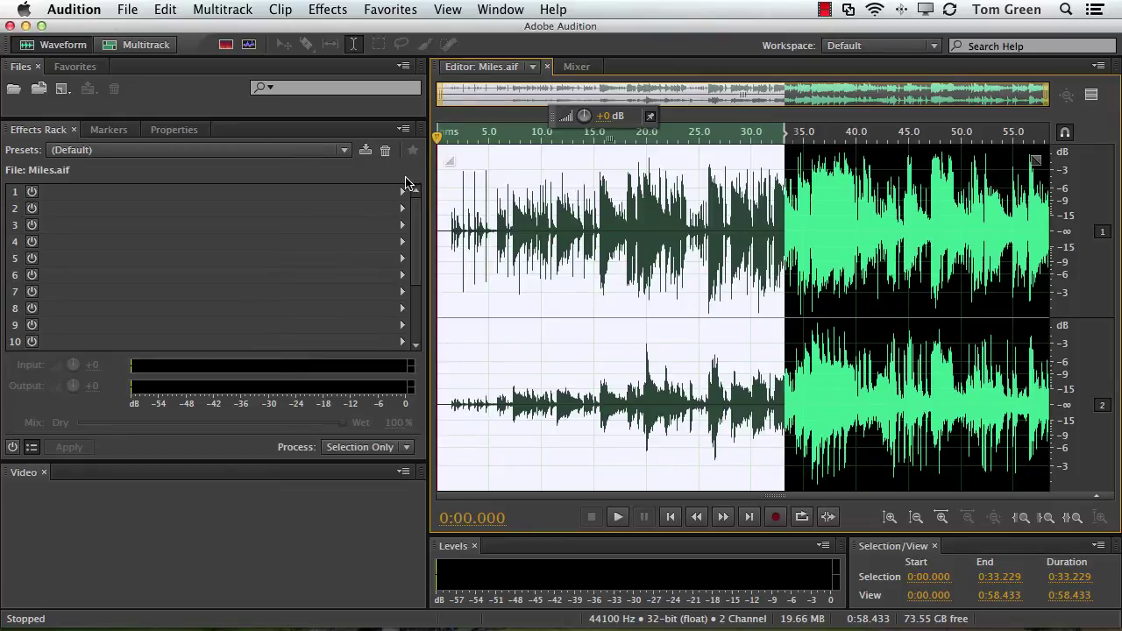
key("Delete")
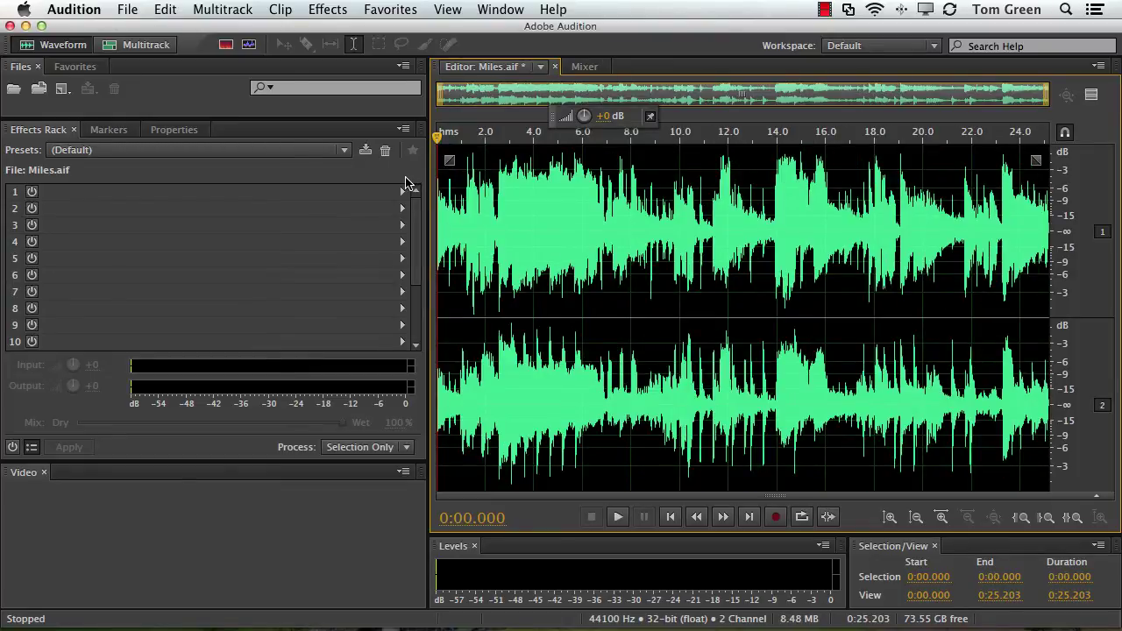
Step: Add a fade-in at the clip's start, then play the opening from the beginning and stop
mouse_move(436, 140)
left_mouse_down()
mouse_move(502, 145)
mouse_move(437, 142)
mouse_move(465, 196)
mouse_move(493, 206)
mouse_move(510, 234)
mouse_move(498, 225)
left_mouse_up()
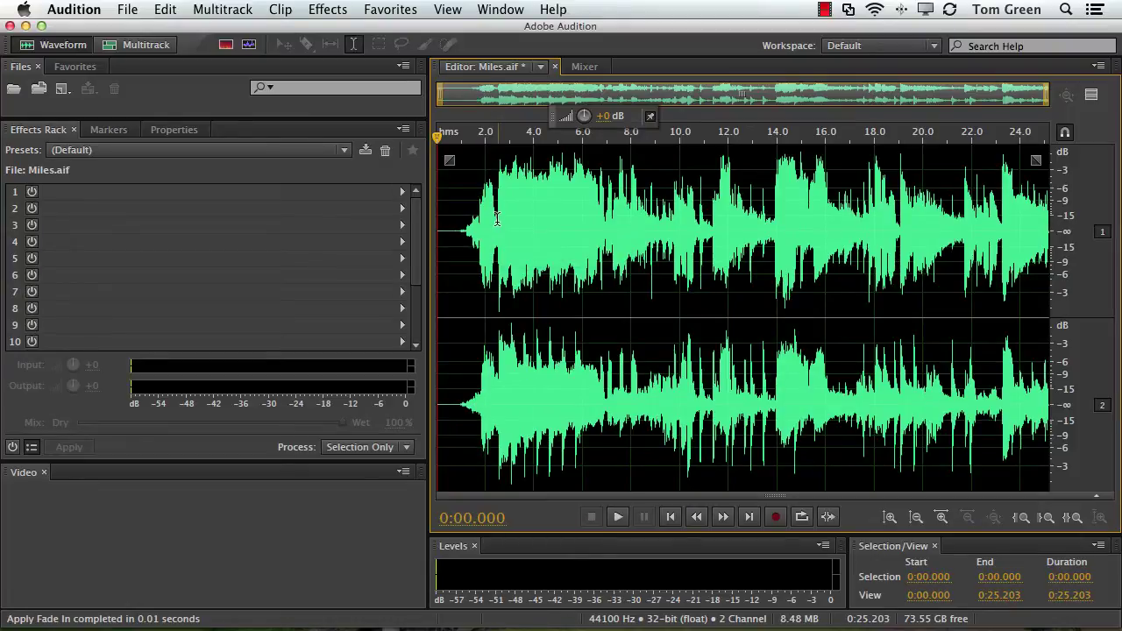
left_click(617, 517)
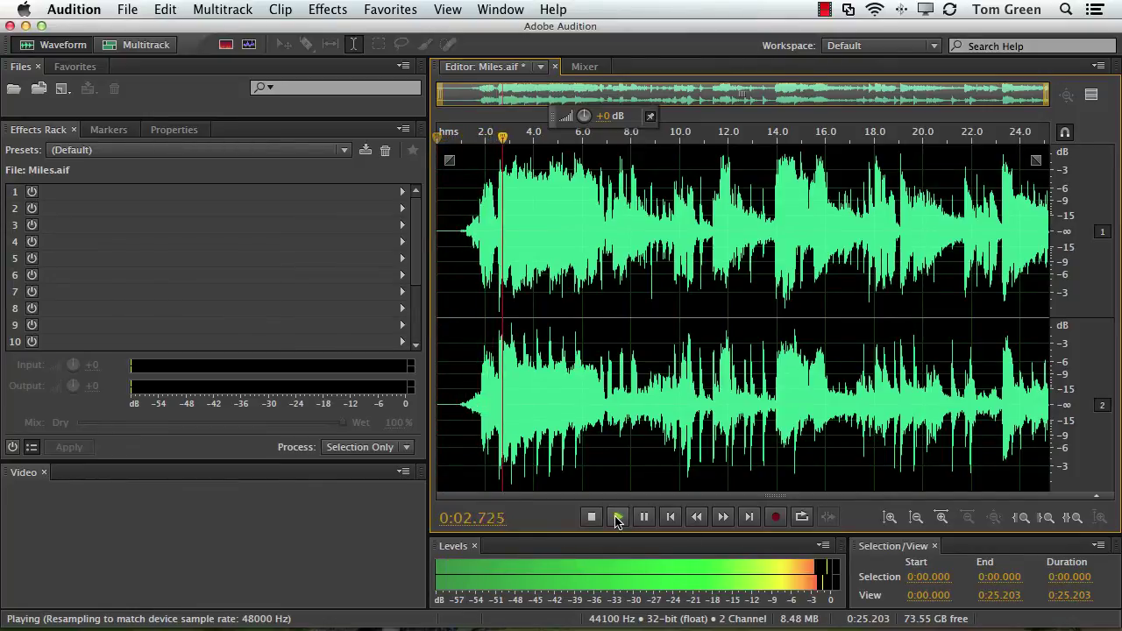
left_click(617, 517)
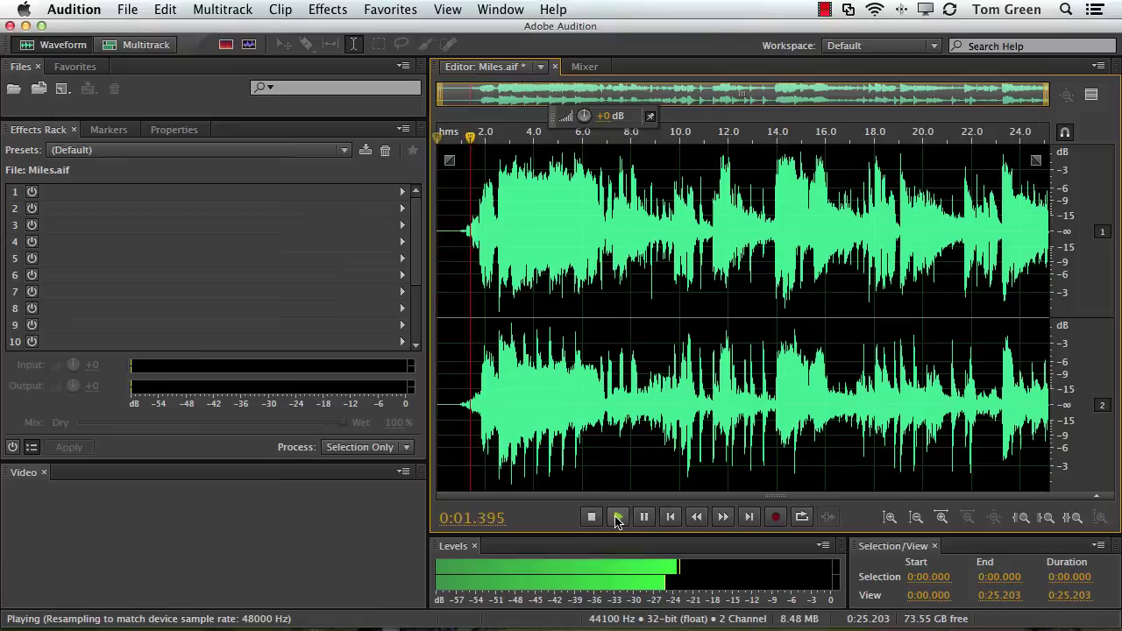
left_click(594, 518)
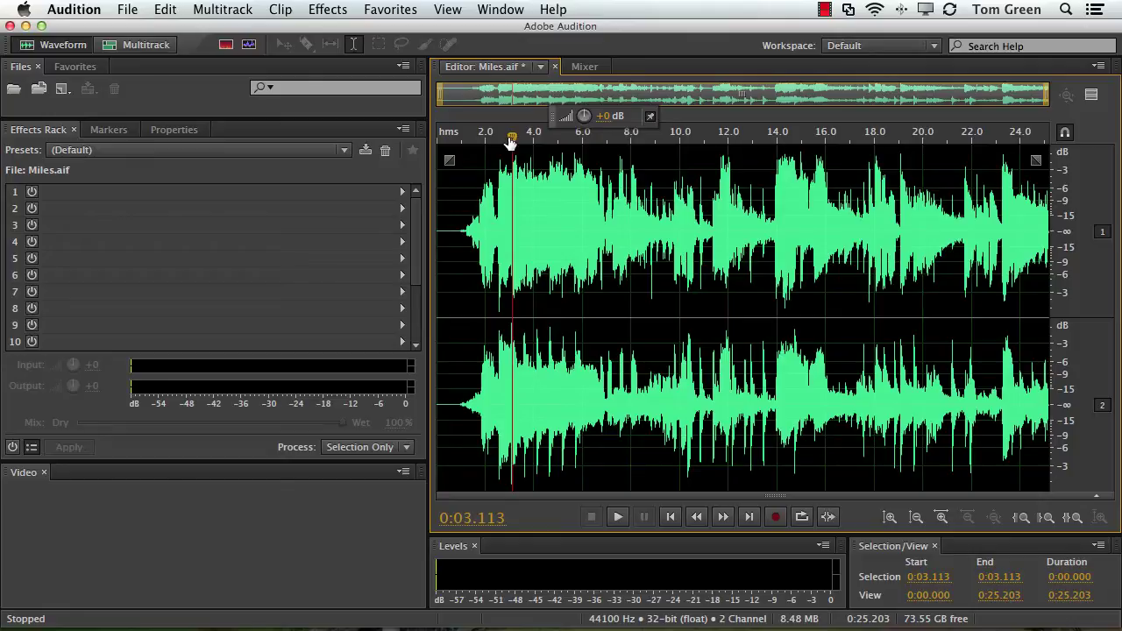
Step: Delete the last 1.203 seconds after 0:24.000 so the clip ends at exactly 24 seconds
mouse_move(511, 142)
left_mouse_down()
mouse_move(1051, 128)
mouse_move(1022, 143)
left_mouse_up()
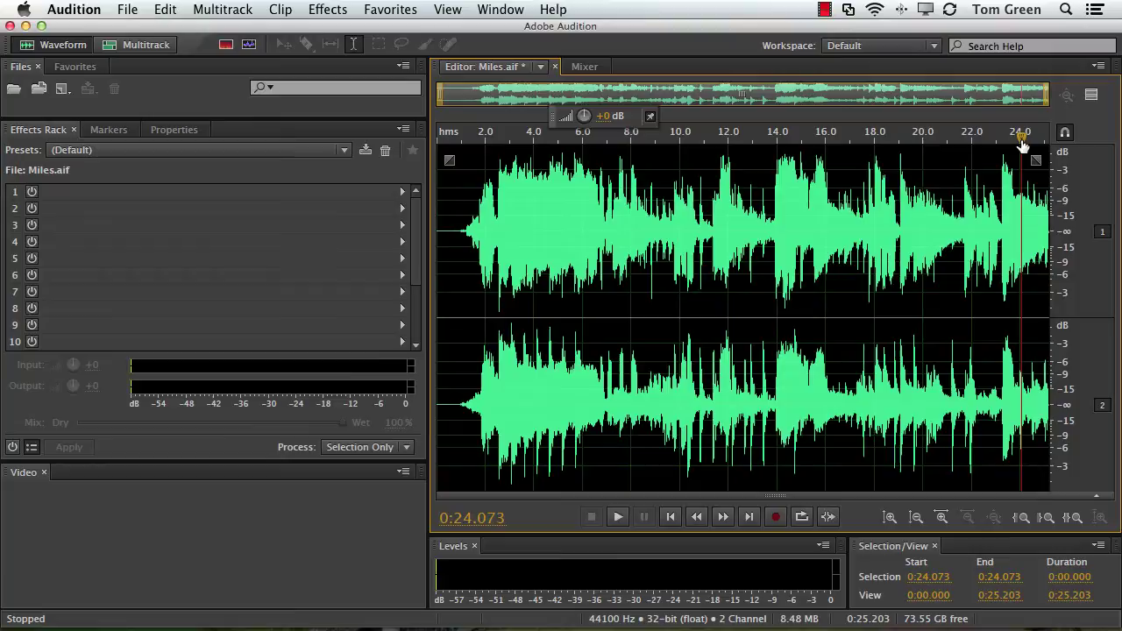
left_click(1022, 167)
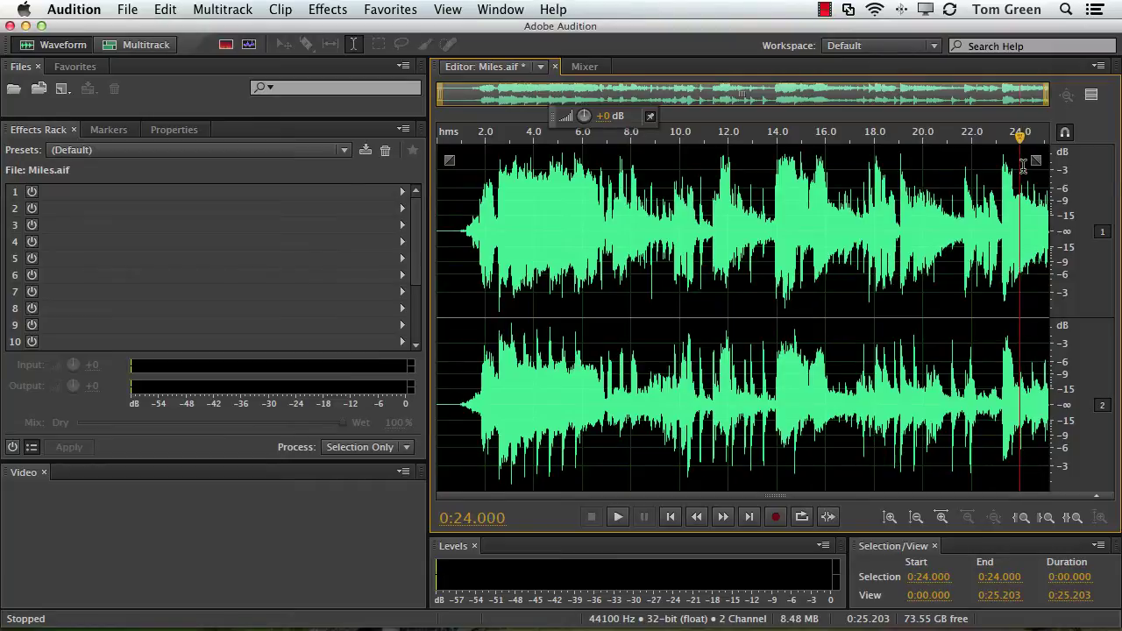
left_click_drag(1022, 167, 1050, 222)
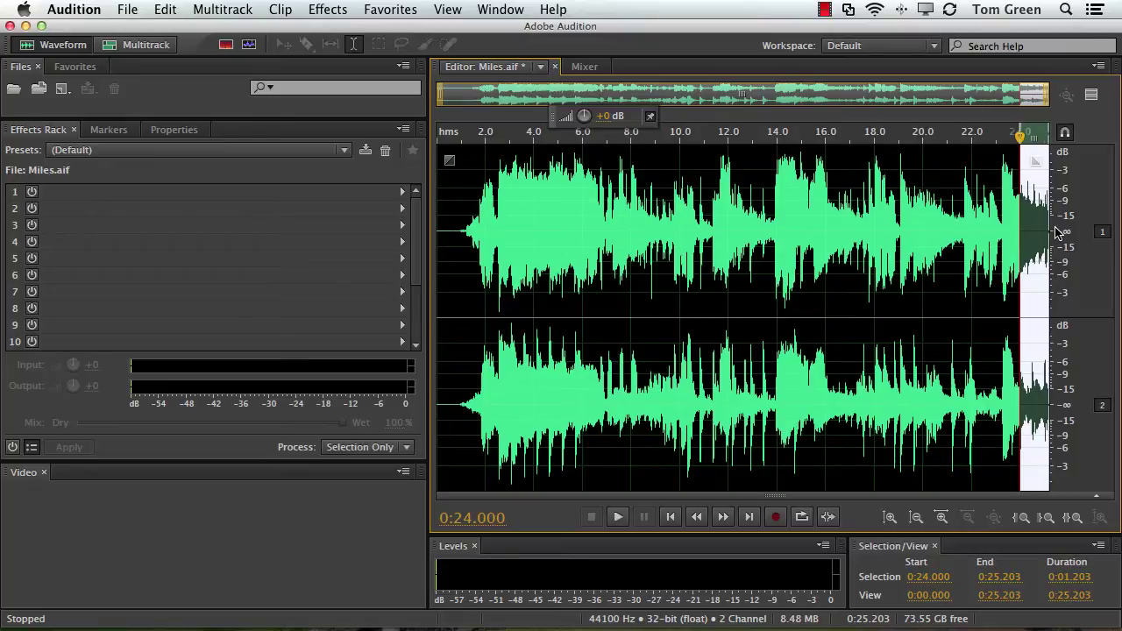
key("Delete")
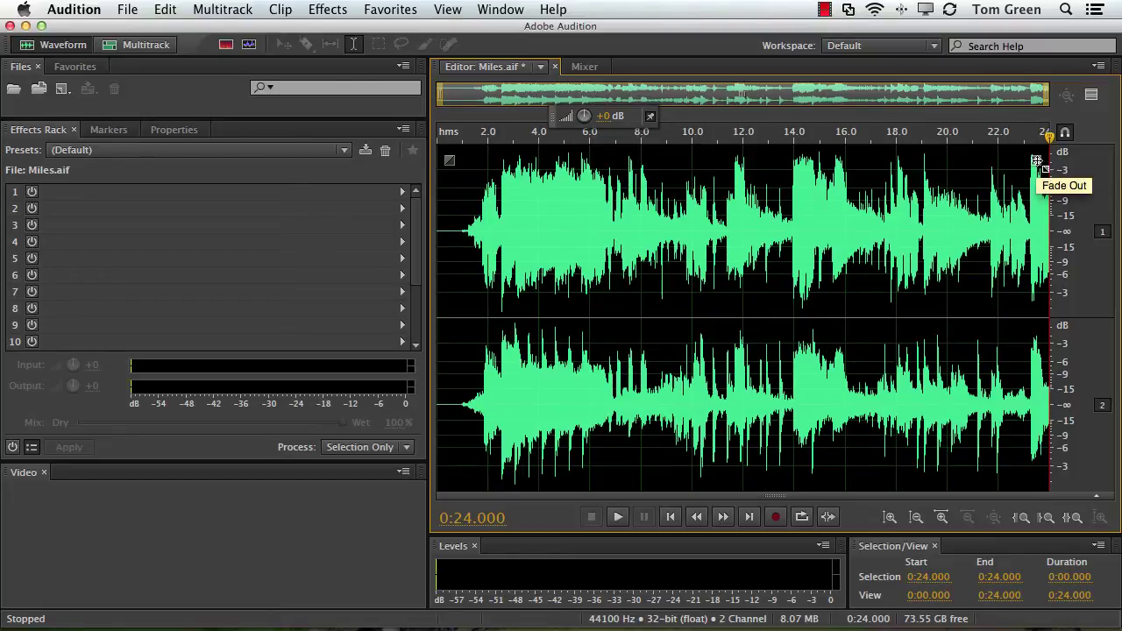
Step: Add a fade-out over the final seconds and play back from about 20 seconds
left_click_drag(1044, 167, 983, 171)
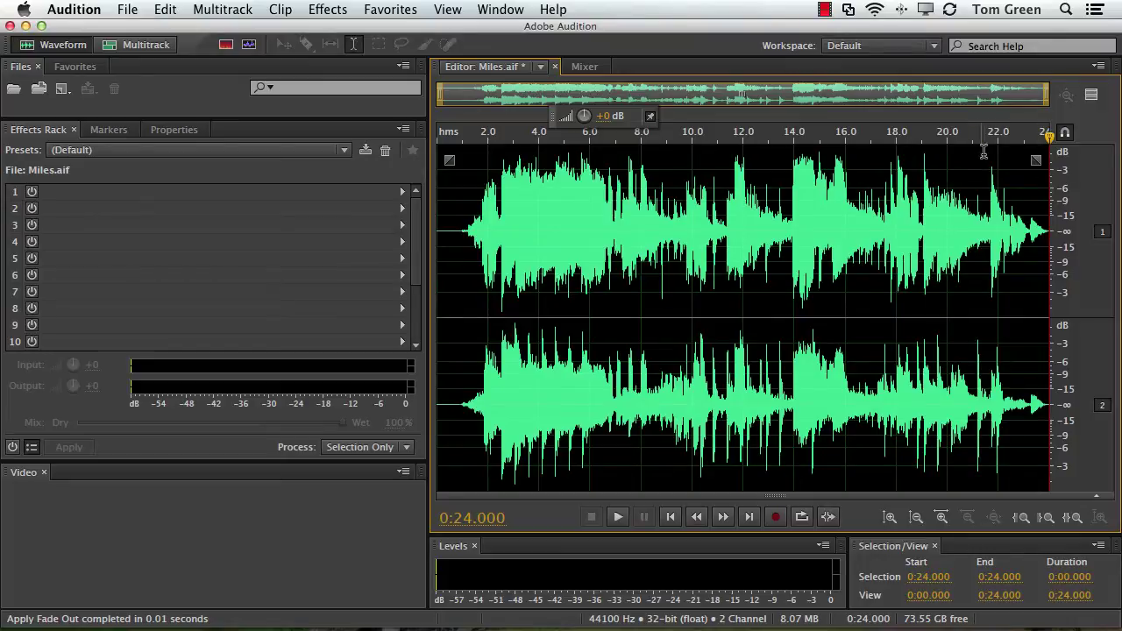
left_click(950, 144)
left_click(618, 516)
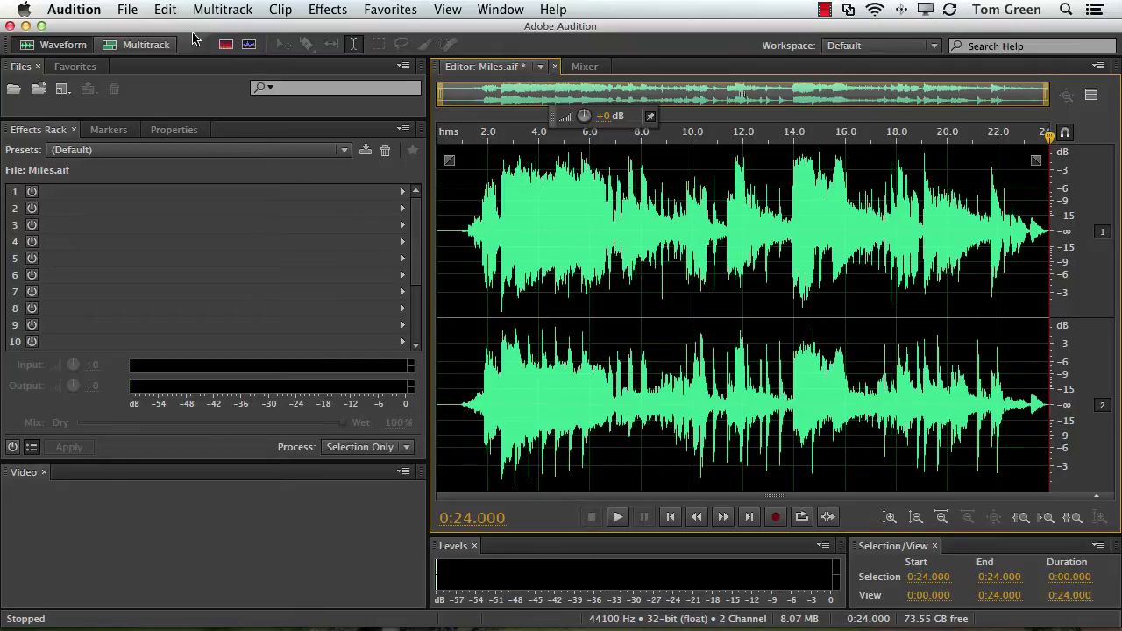
Step: Set up a file export in MP3 Audio (*.mp3) format, targeting Miles_01.mp3 at 48 Kbps CBR
left_click(128, 11)
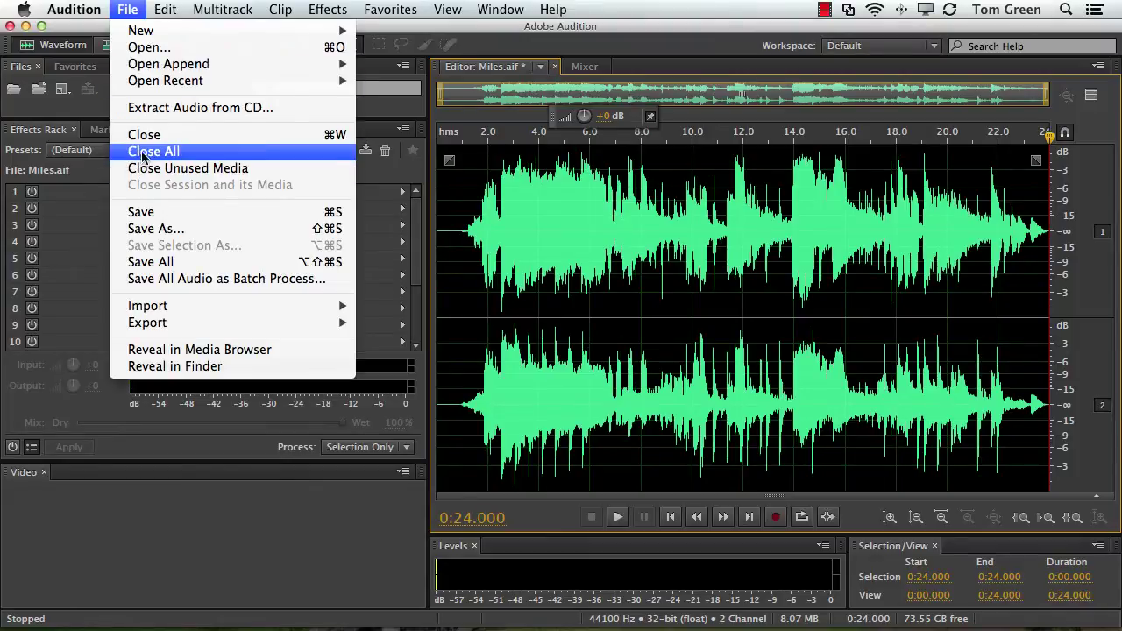
mouse_move(149, 322)
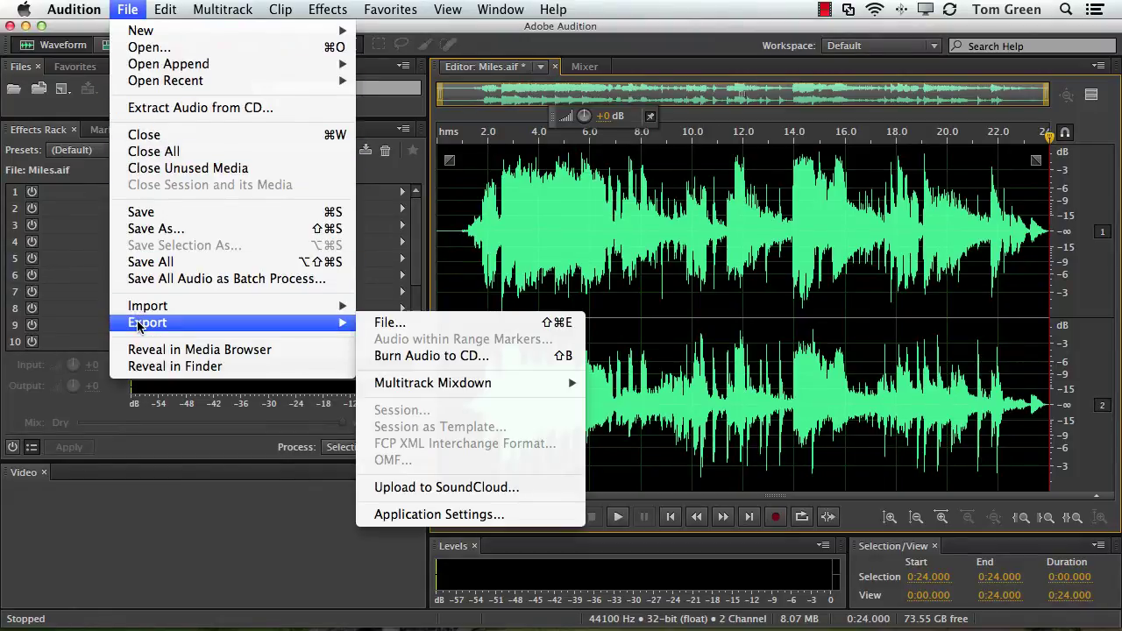
left_click(403, 331)
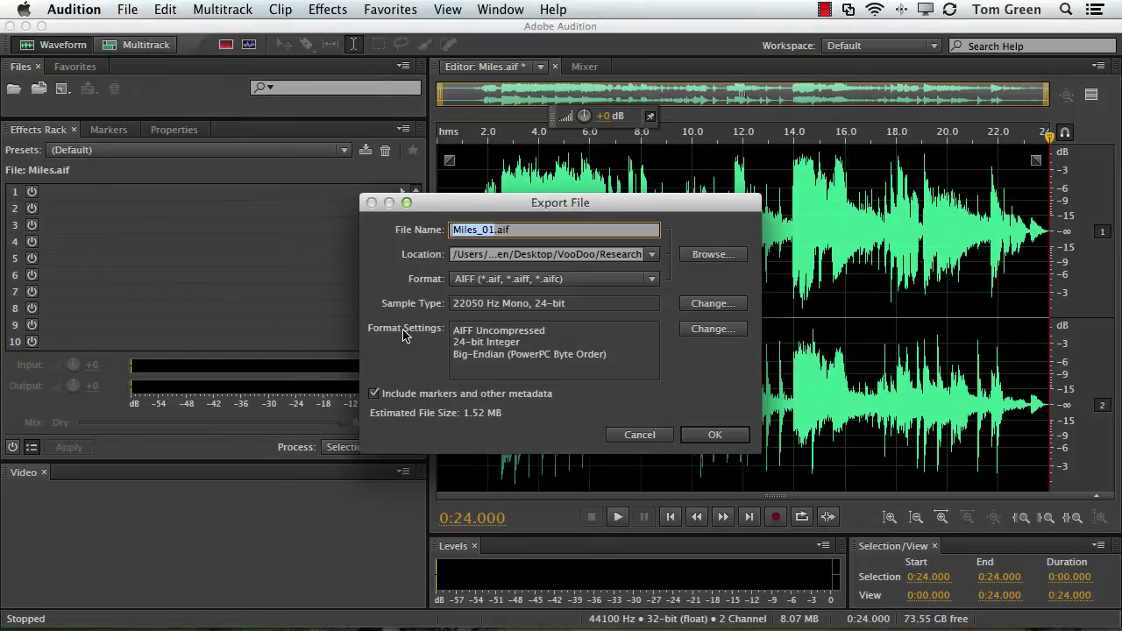
left_click_drag(602, 204, 572, 174)
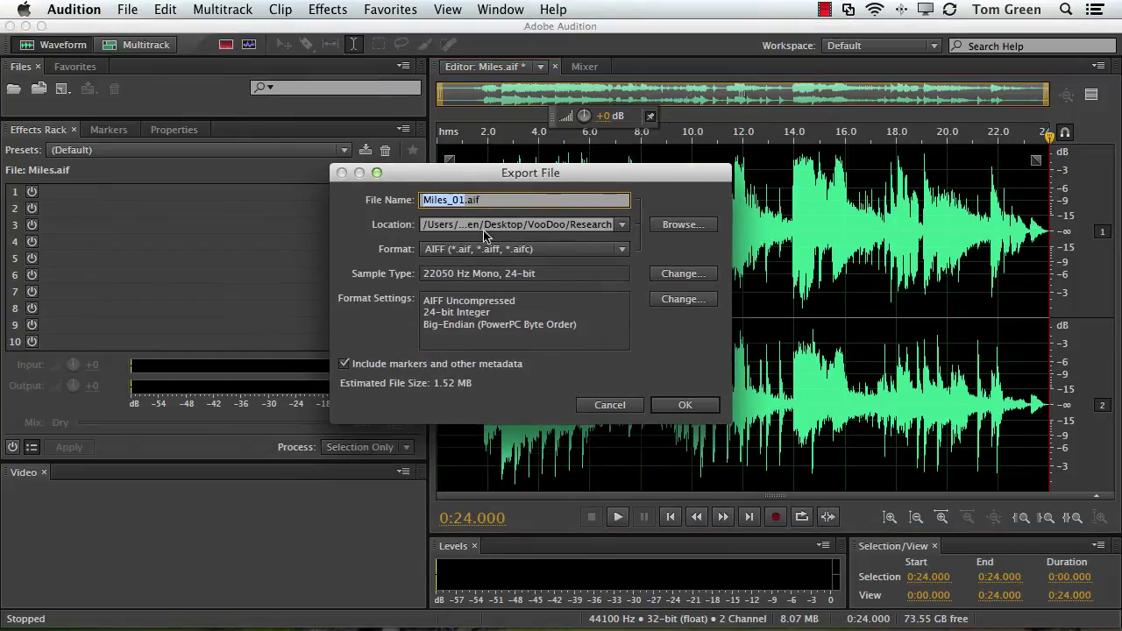
left_click(532, 253)
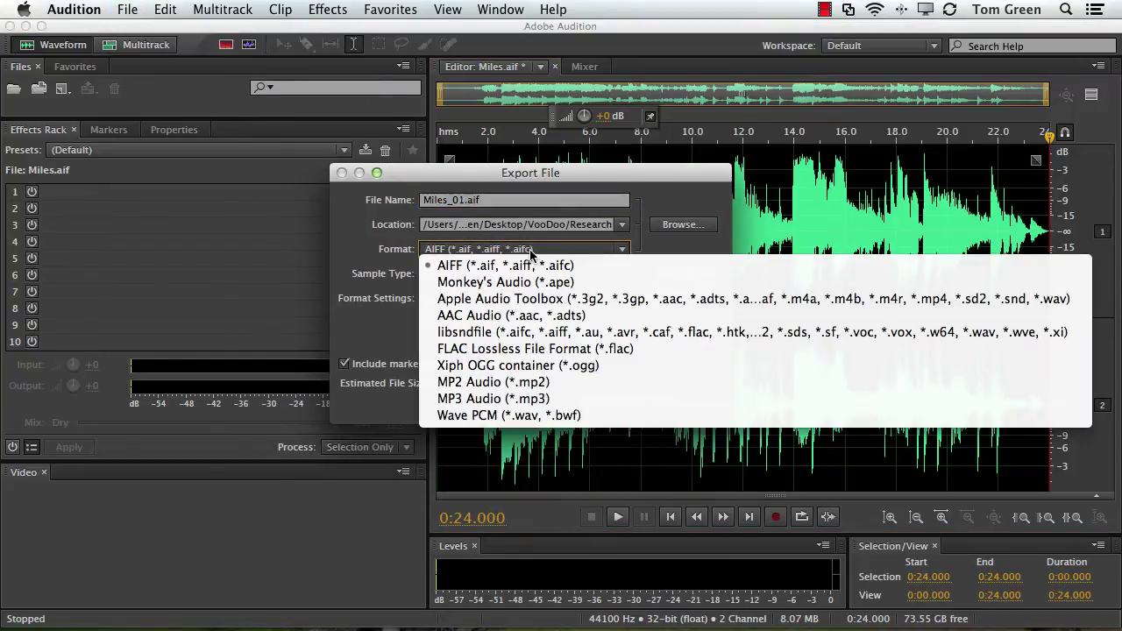
left_click(506, 400)
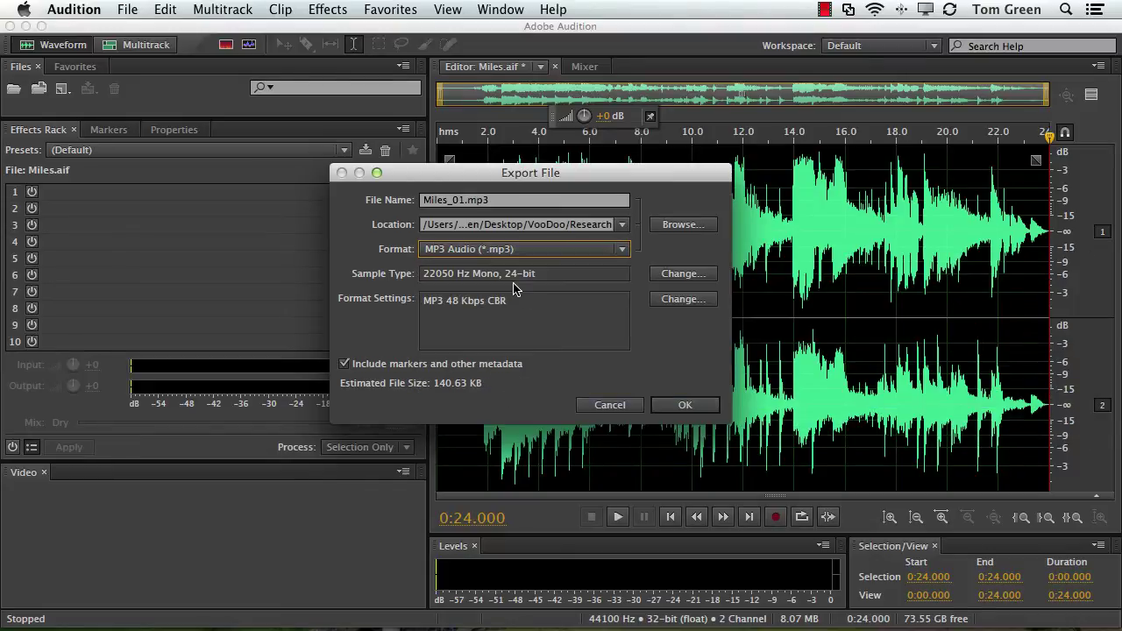
key("Tab")
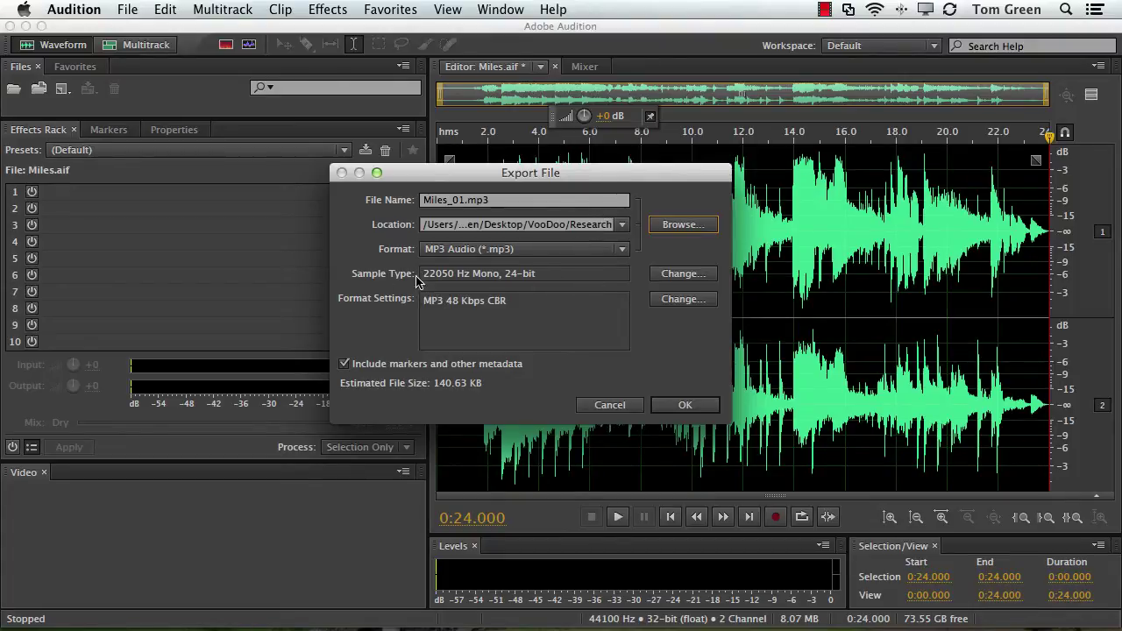
left_click(689, 274)
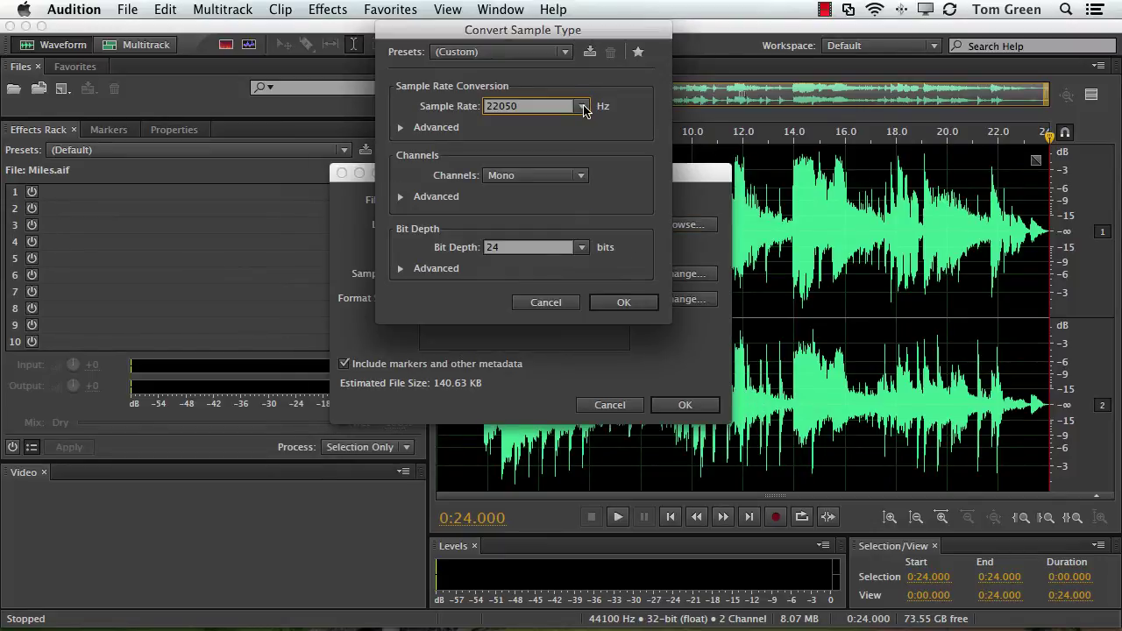
left_click(526, 177)
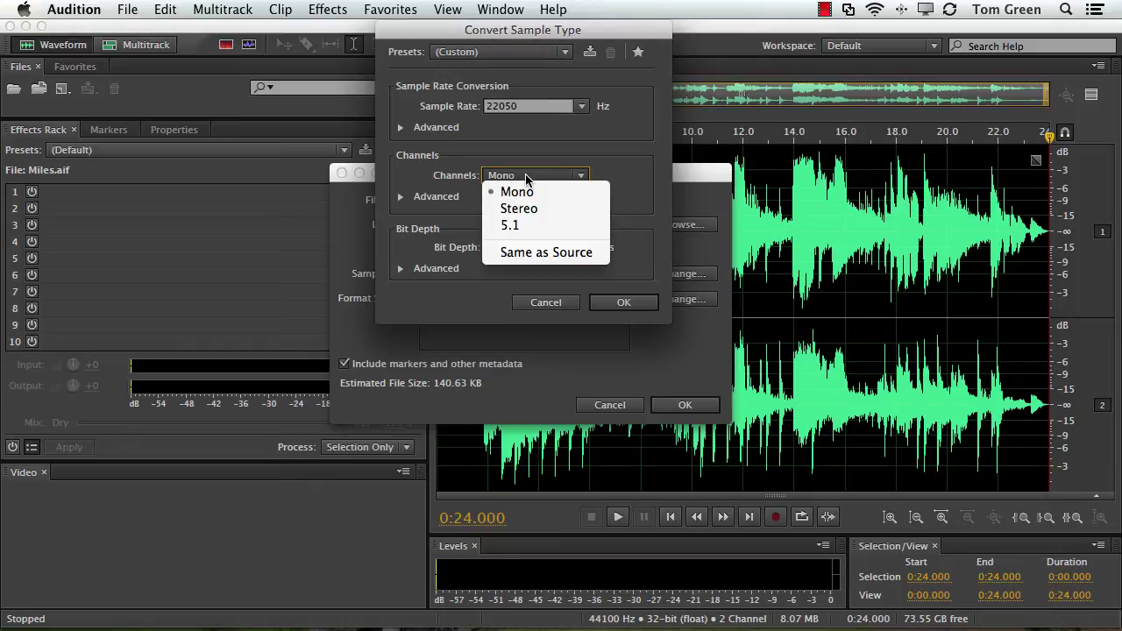
left_click(562, 173)
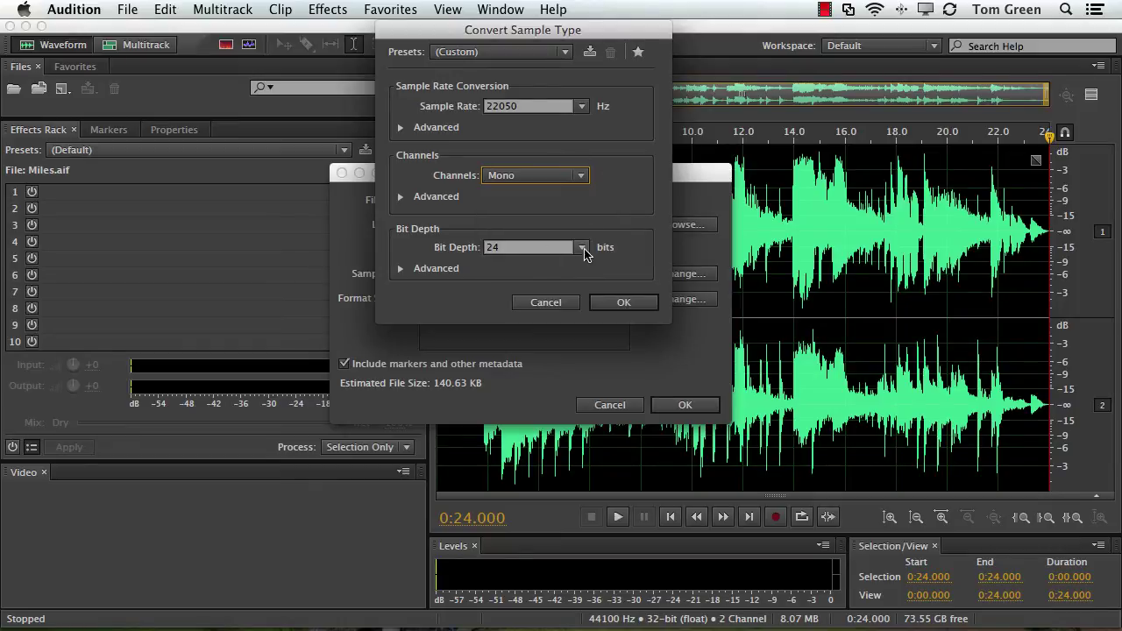
left_click(579, 251)
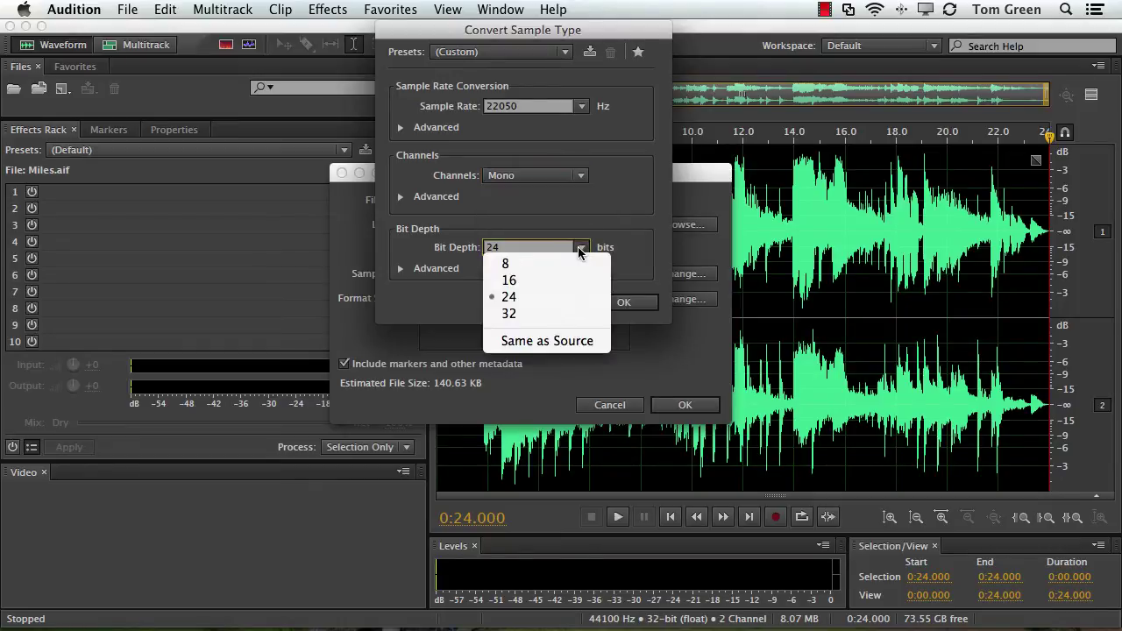
left_click(519, 298)
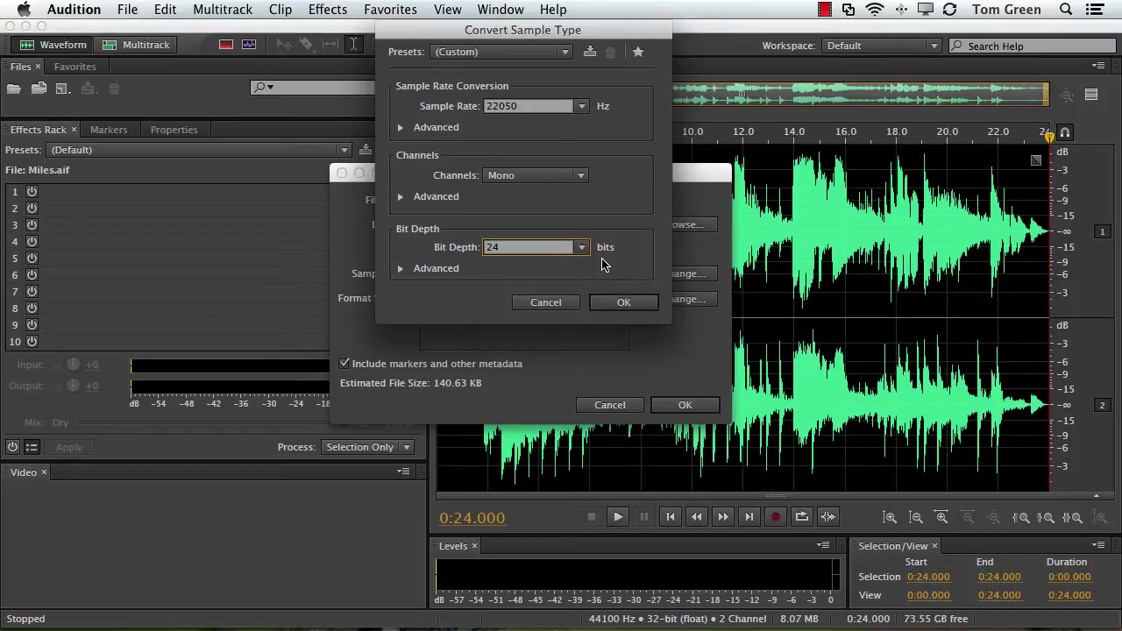
left_click(620, 303)
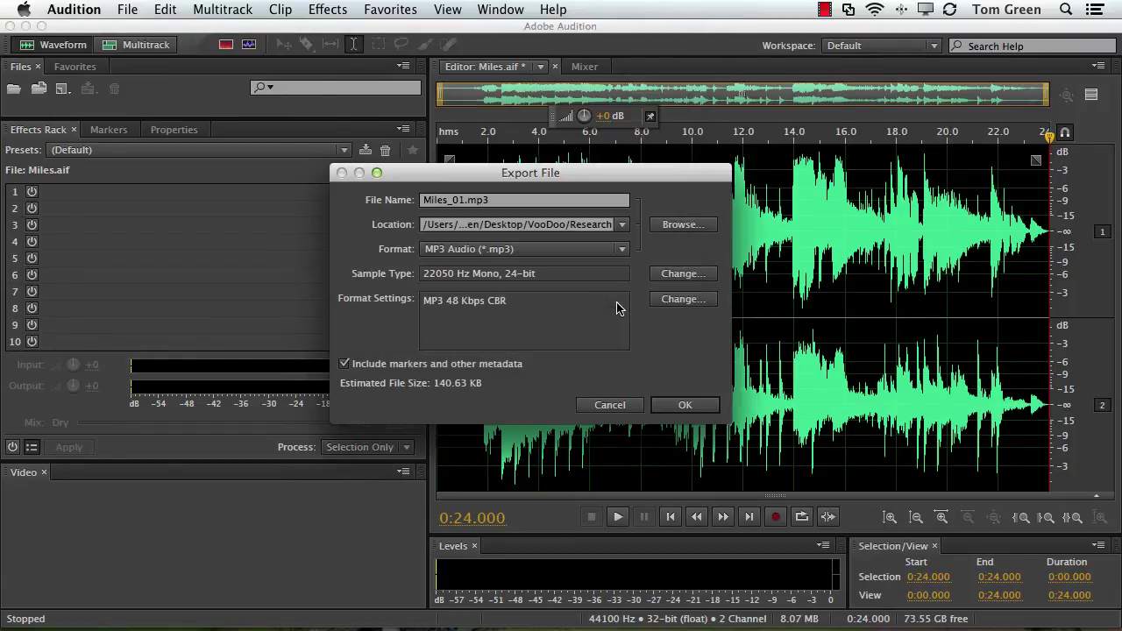
Step: Export Miles_01.mp3, accepting the lossy-format warning
left_click(680, 409)
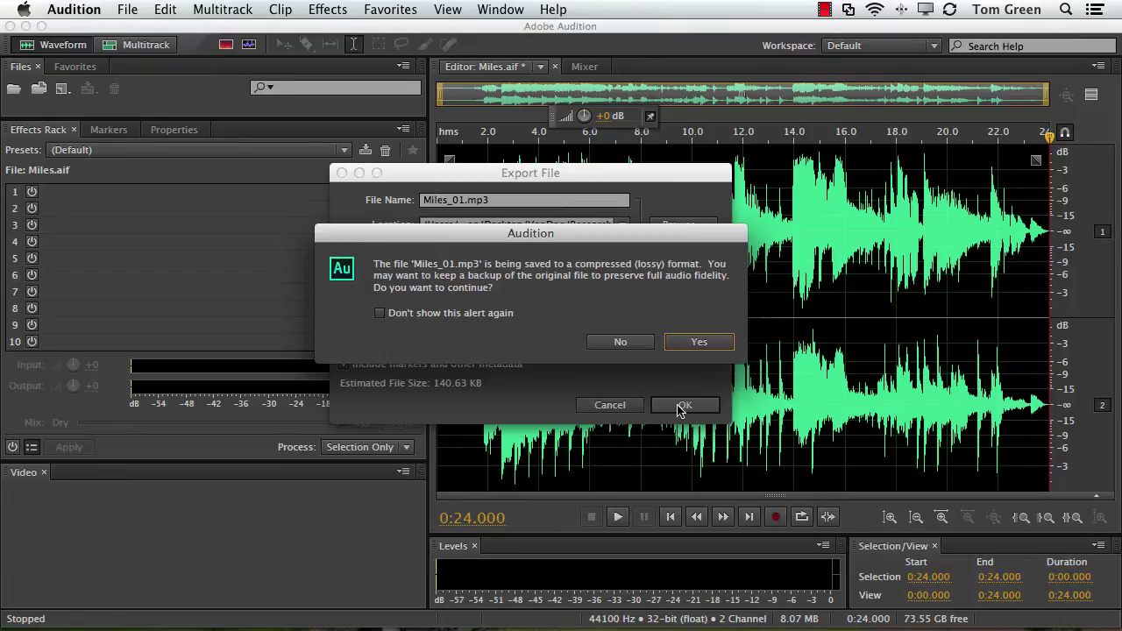
left_click(690, 348)
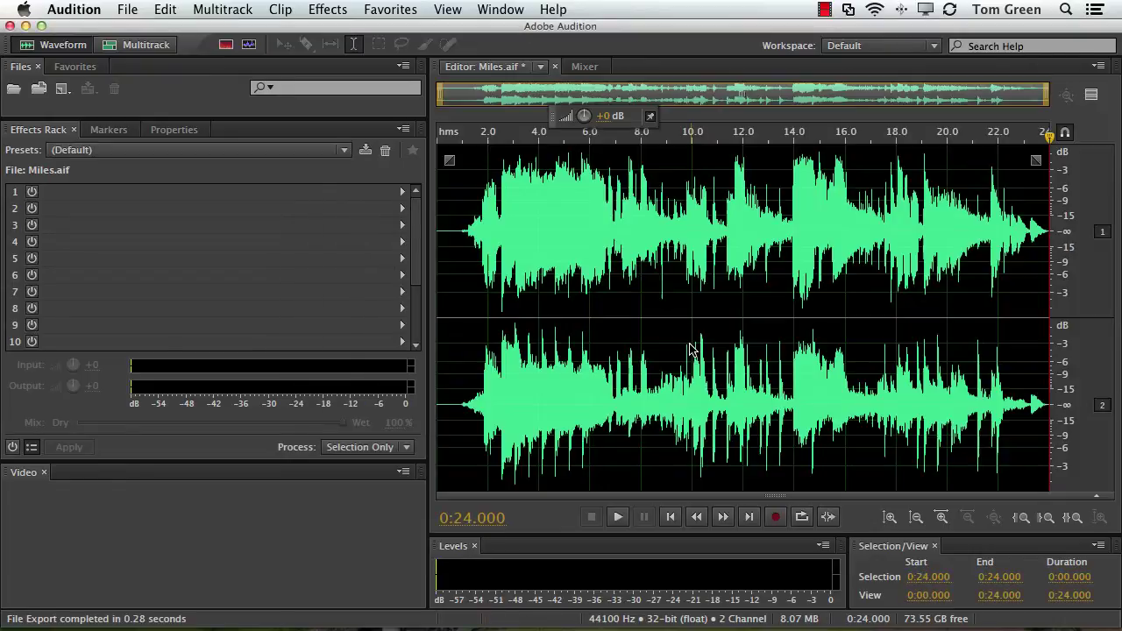
Step: Export the clip again as Xiph OGG container, Miles_01.ogg, accepting the lossy-format warning
left_click(124, 10)
mouse_move(211, 322)
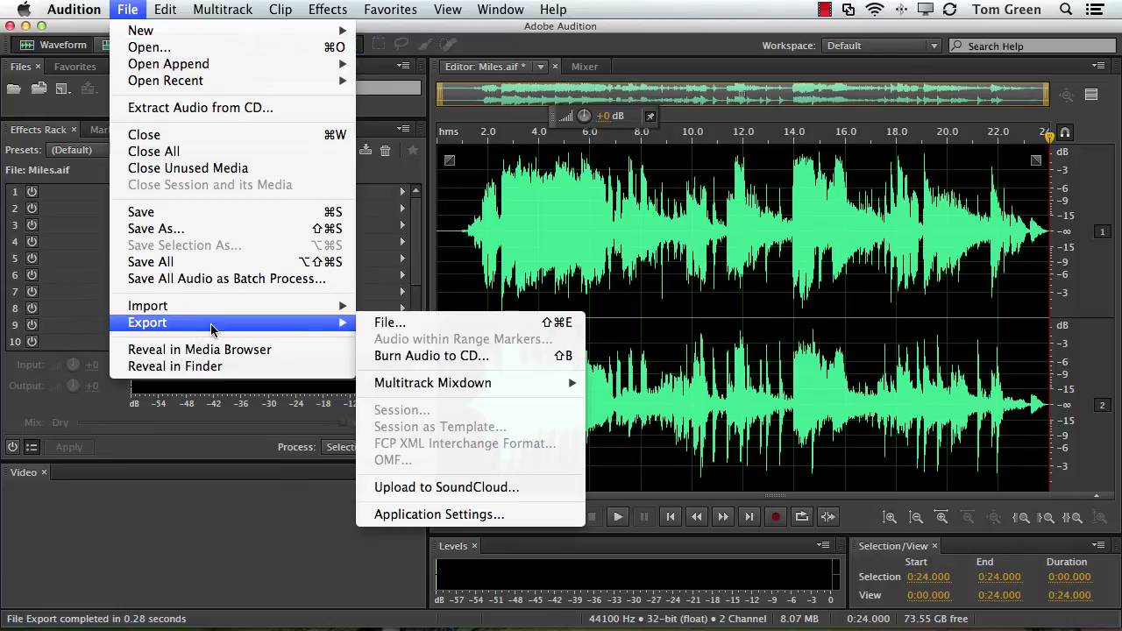
left_click(405, 325)
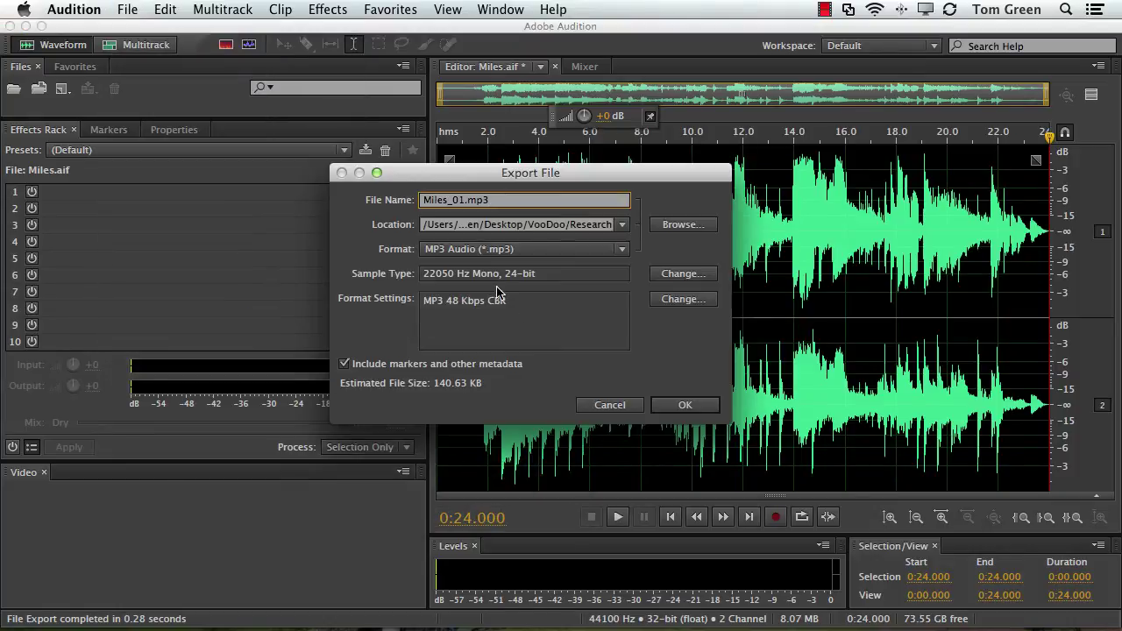
left_click(481, 251)
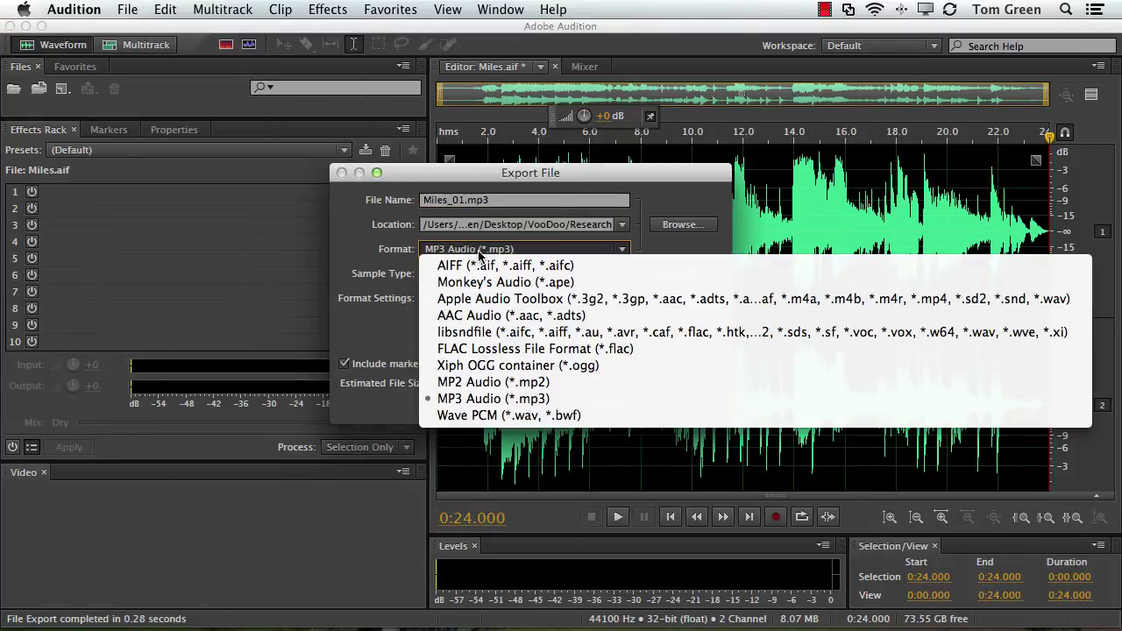
left_click(481, 365)
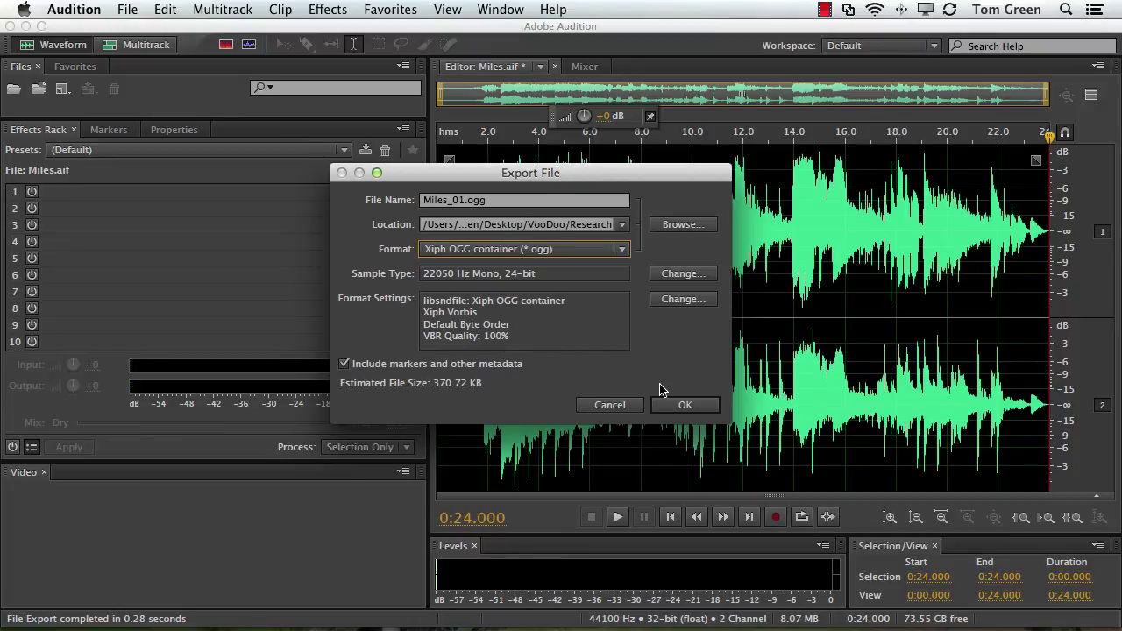
left_click(684, 406)
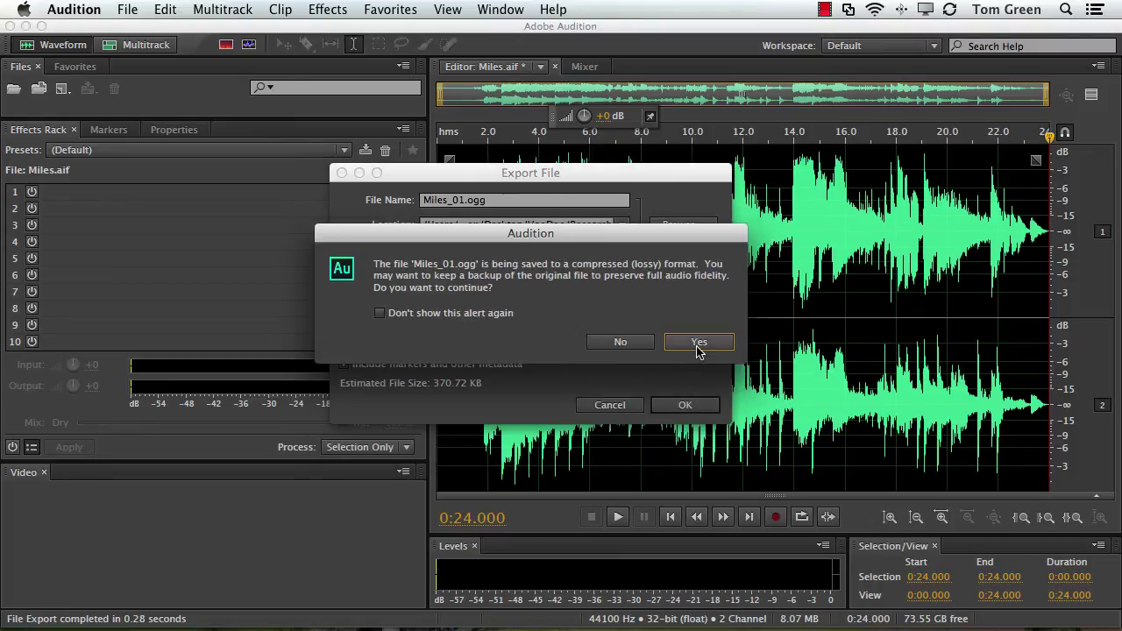
left_click(698, 345)
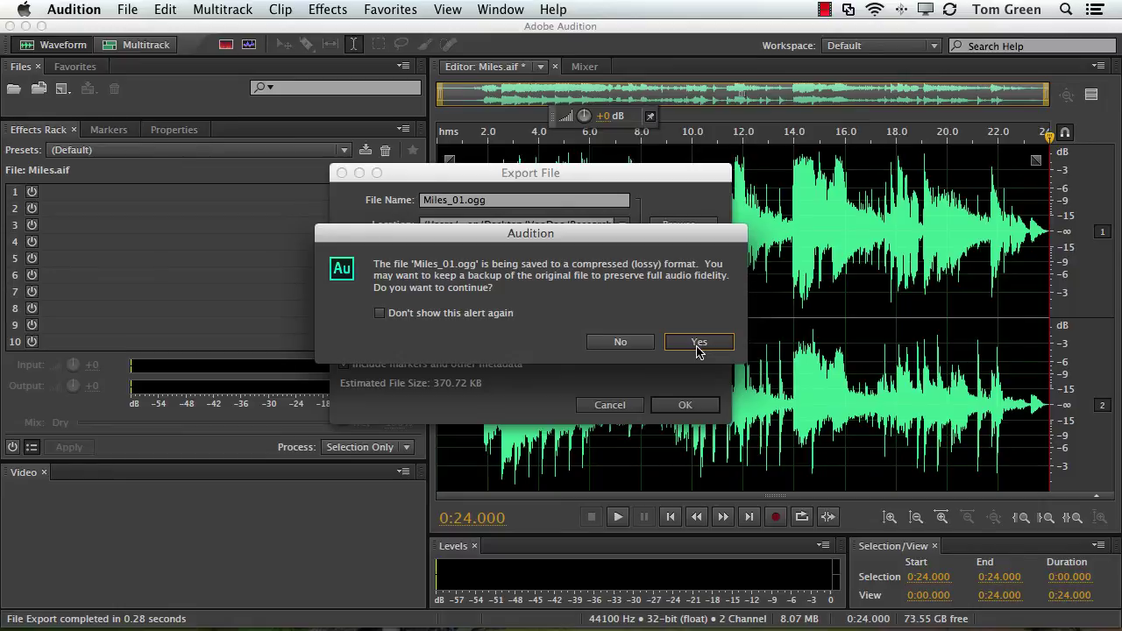
left_click(698, 351)
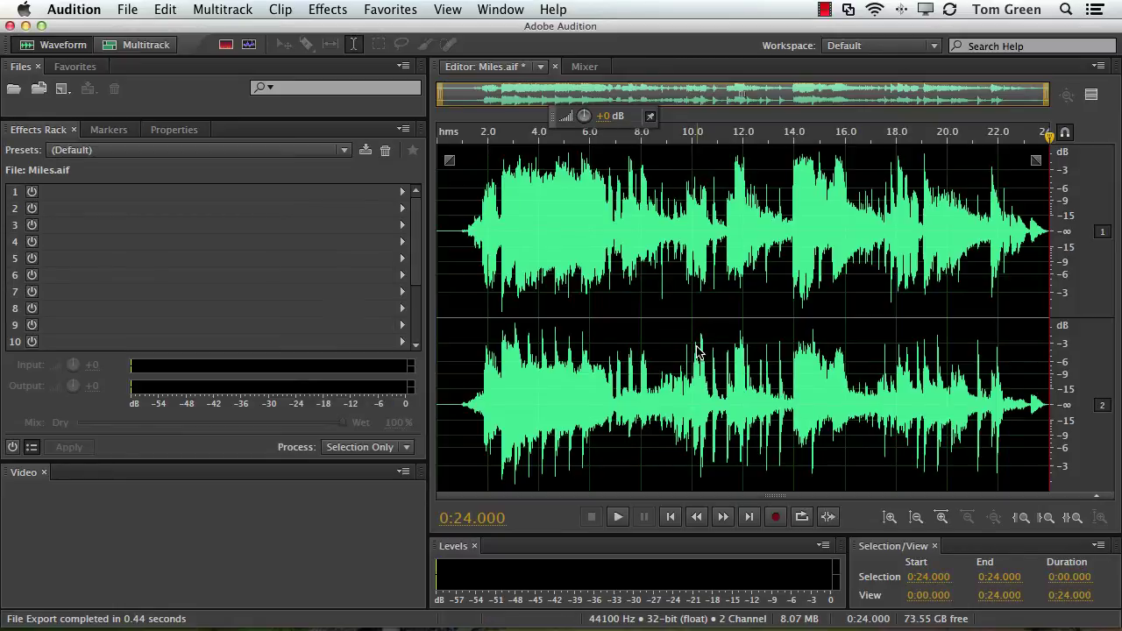